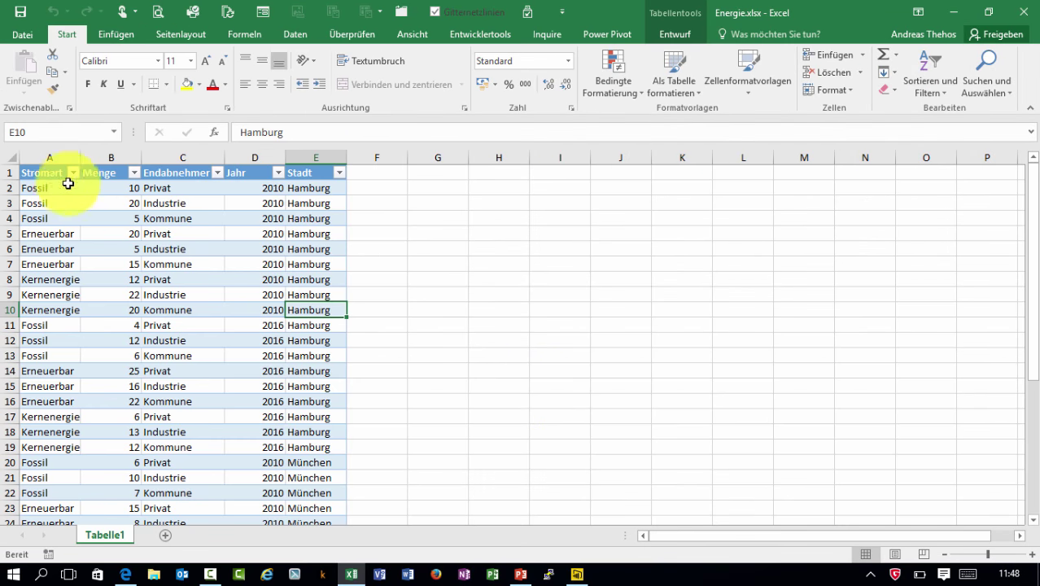
Review the Stromart data rows in Energie.xlsx, then bring up the Power BI Stromarten report
{"action": "left_click_drag", "start_coordinate": [49, 177], "coordinate": [75, 196]}
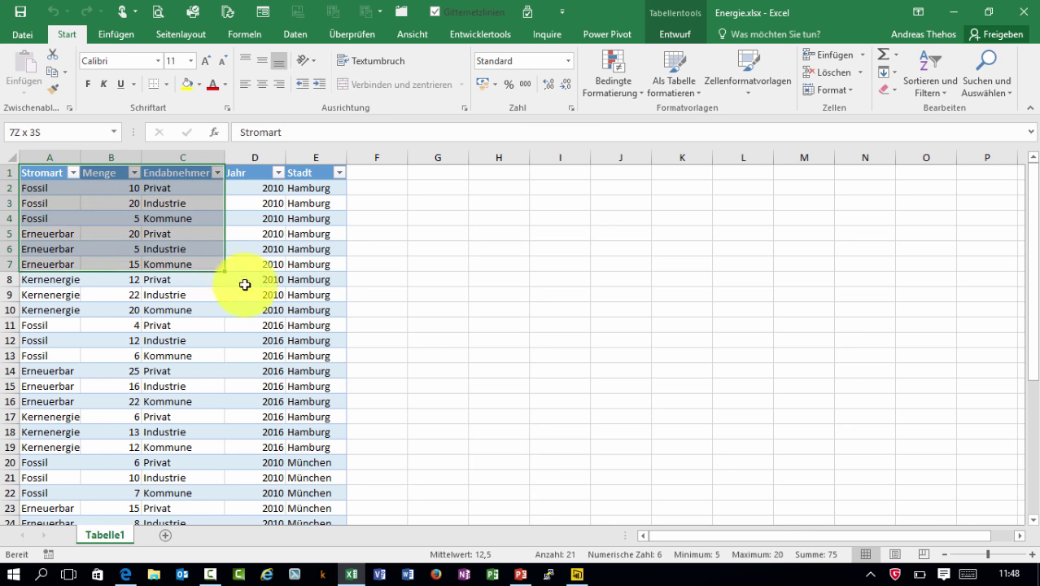
{"action": "left_click_drag", "start_coordinate": [75, 196], "coordinate": [233, 345]}
{"action": "left_click", "coordinate": [232, 345]}
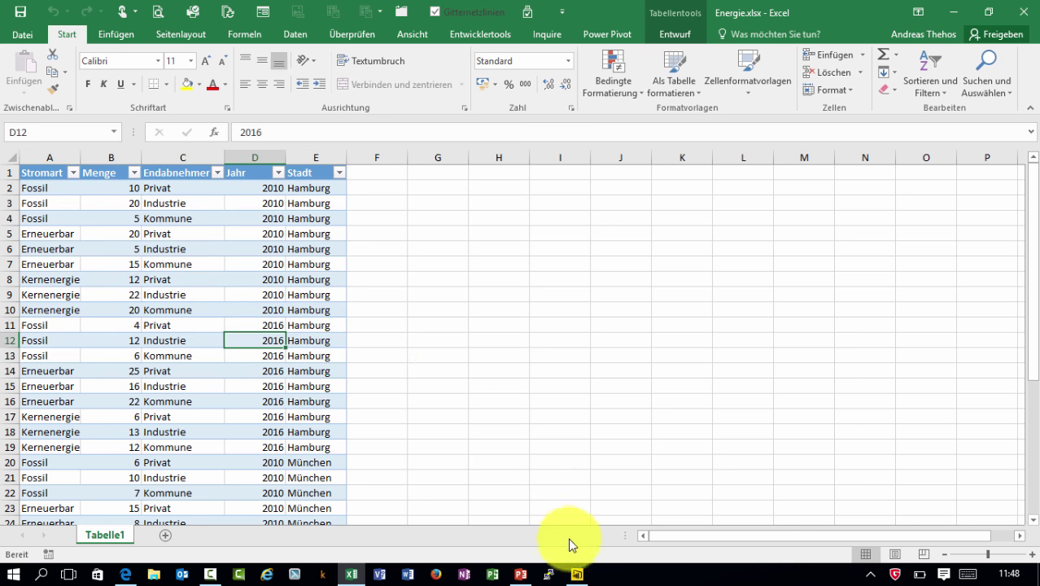
{"action": "left_click", "coordinate": [578, 576]}
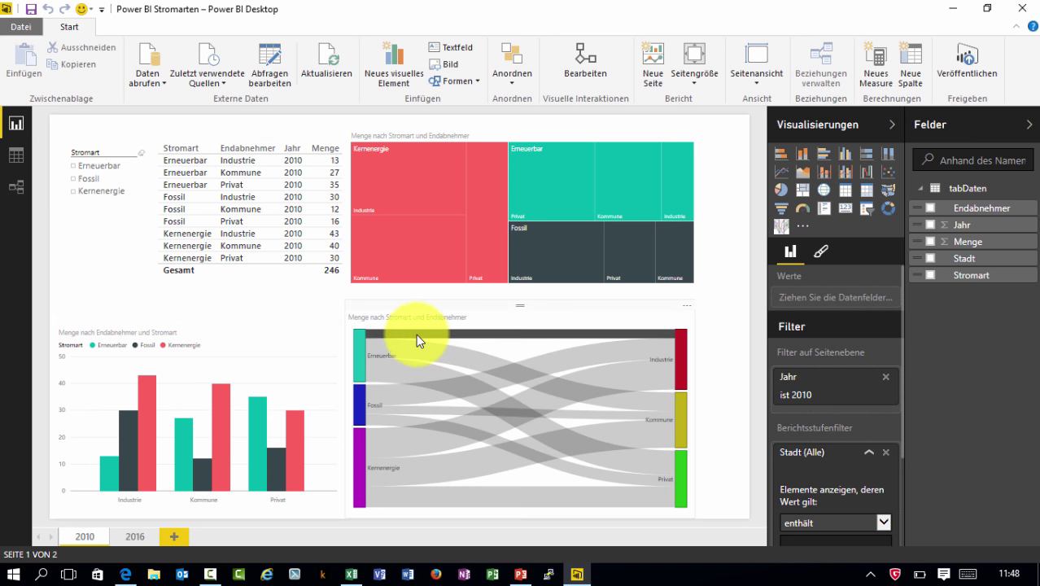
{"action": "mouse_move", "coordinate": [405, 406]}
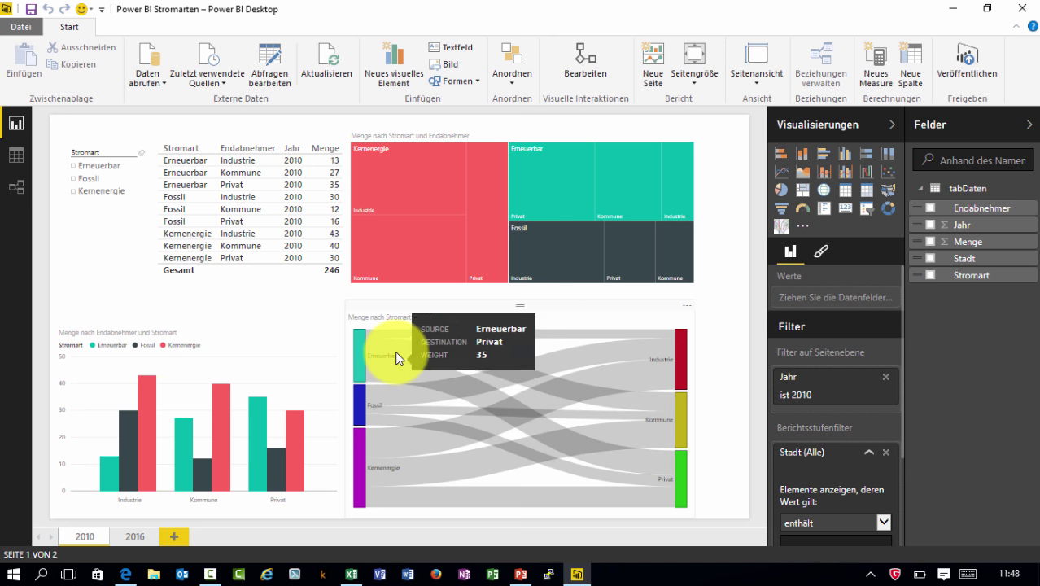
{"action": "mouse_move", "coordinate": [395, 350]}
{"action": "mouse_move", "coordinate": [419, 241]}
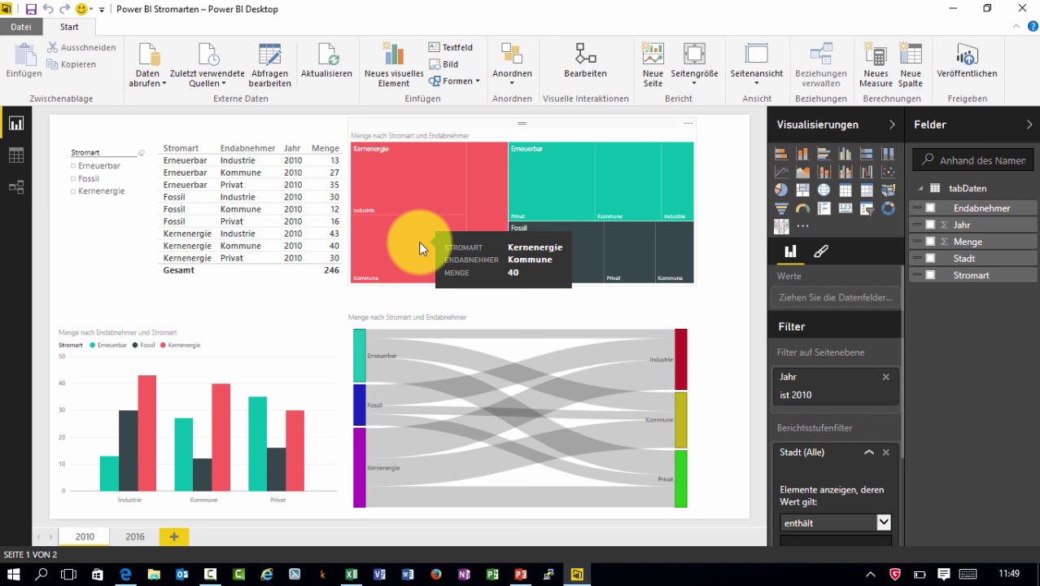
Cross-filter the 2010 visuals to Erneuerbar and Fossil via the Sankey and slicer, then open page 2016
{"action": "left_click", "coordinate": [364, 347]}
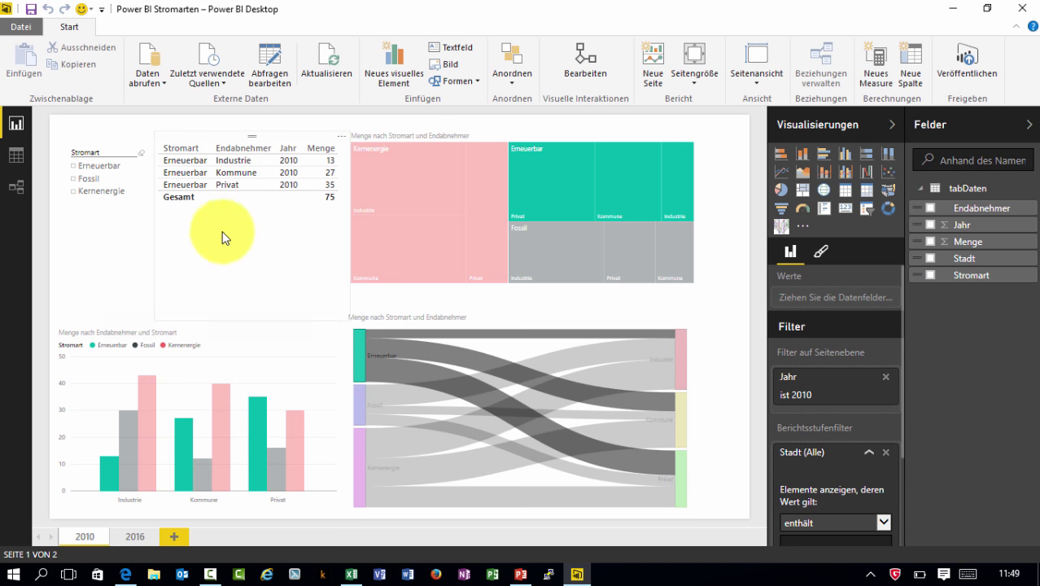
{"action": "left_click", "coordinate": [97, 179]}
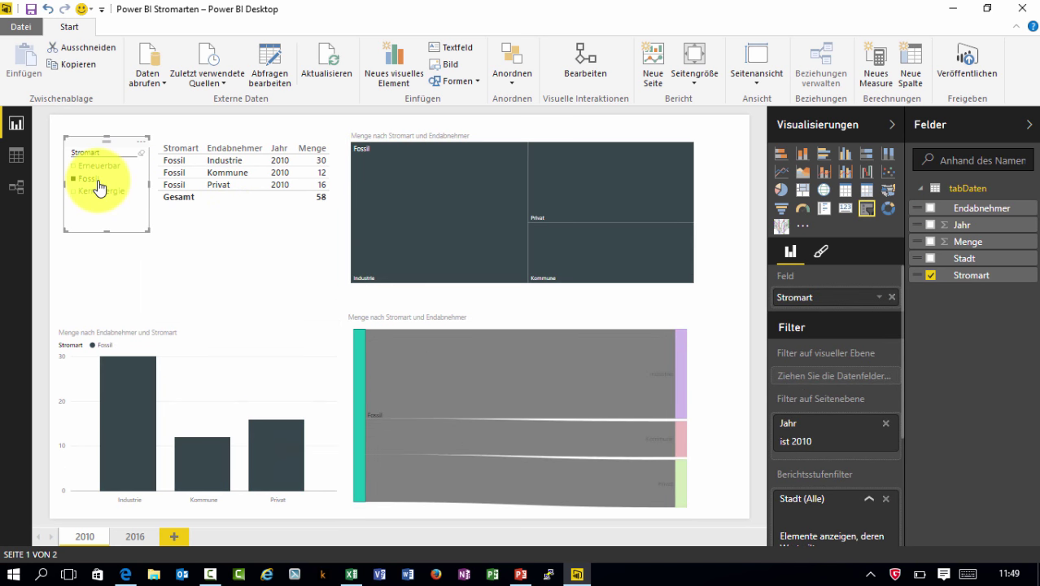
{"action": "left_click", "coordinate": [97, 180]}
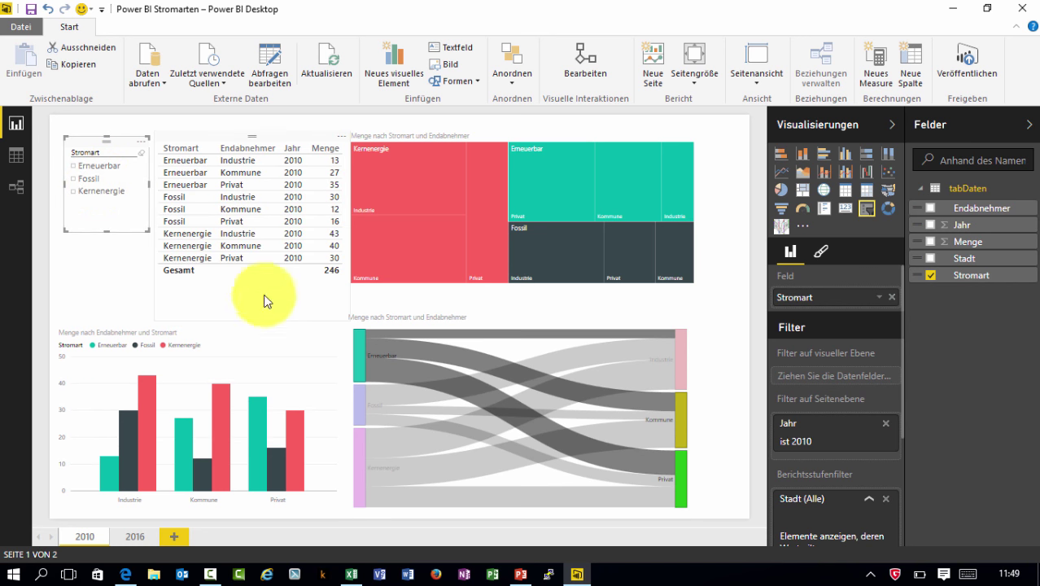
{"action": "left_click", "coordinate": [360, 349]}
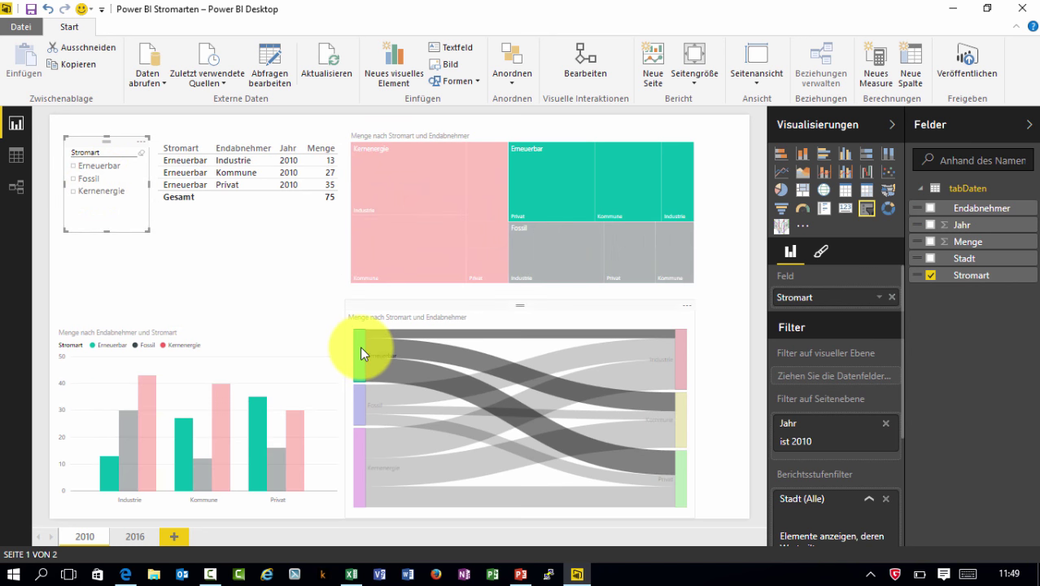
{"action": "left_click", "coordinate": [358, 399]}
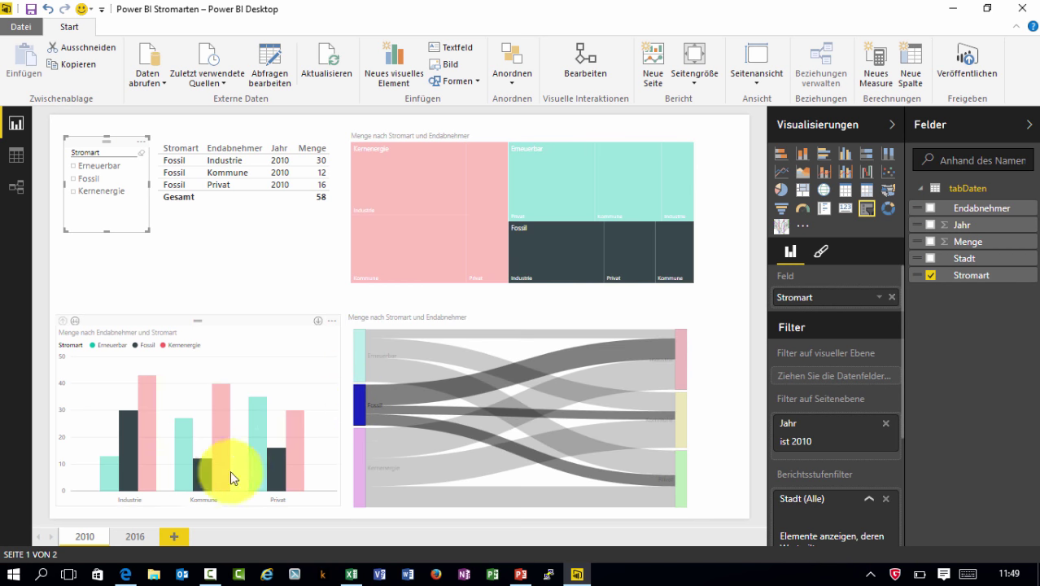
{"action": "left_click", "coordinate": [140, 538]}
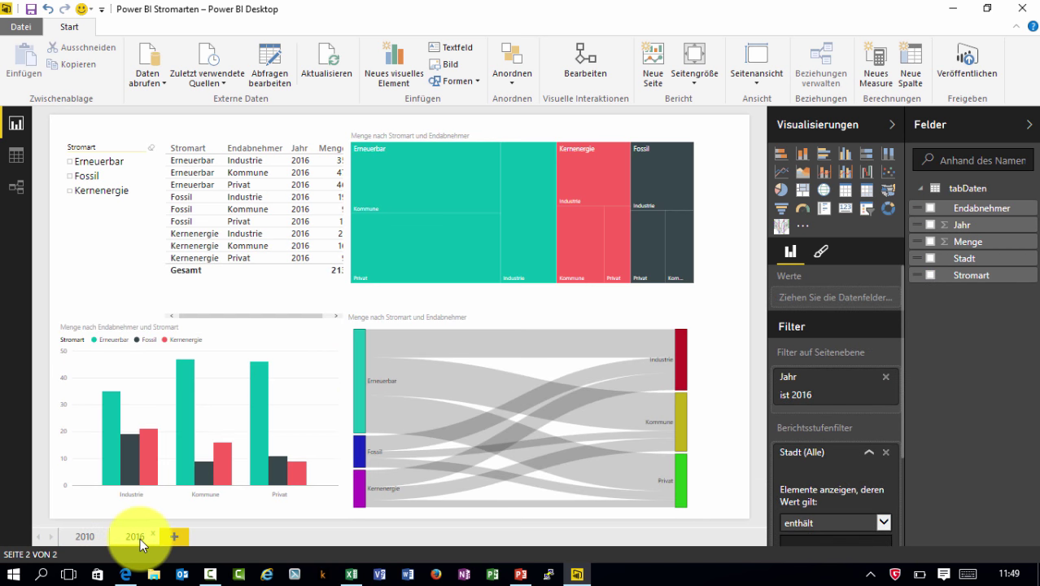
Compare the 2010 and 2016 pages, then view the published Stromarten report in Edge
{"action": "left_click", "coordinate": [82, 531]}
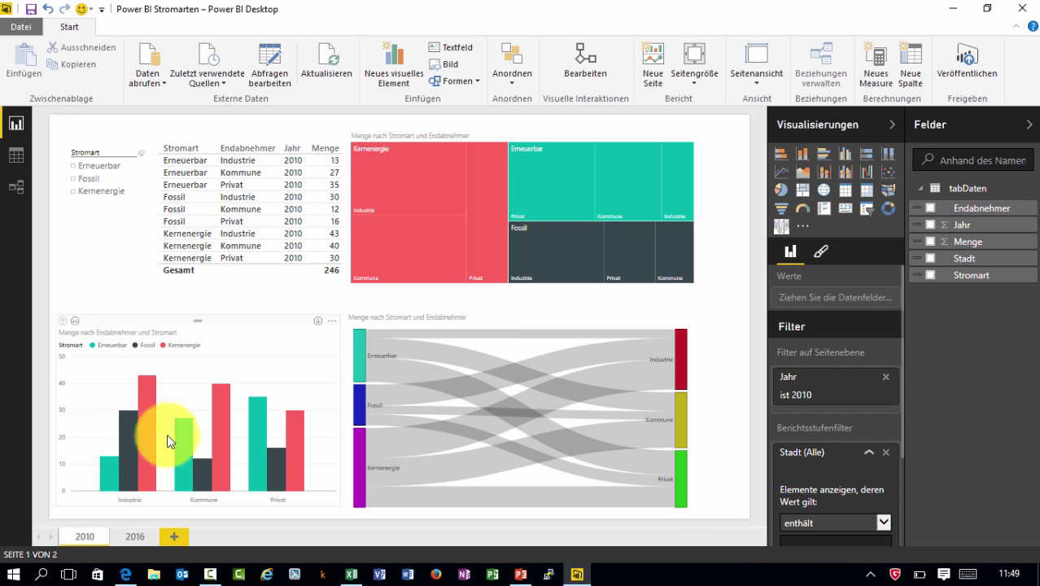
{"action": "left_click", "coordinate": [137, 532]}
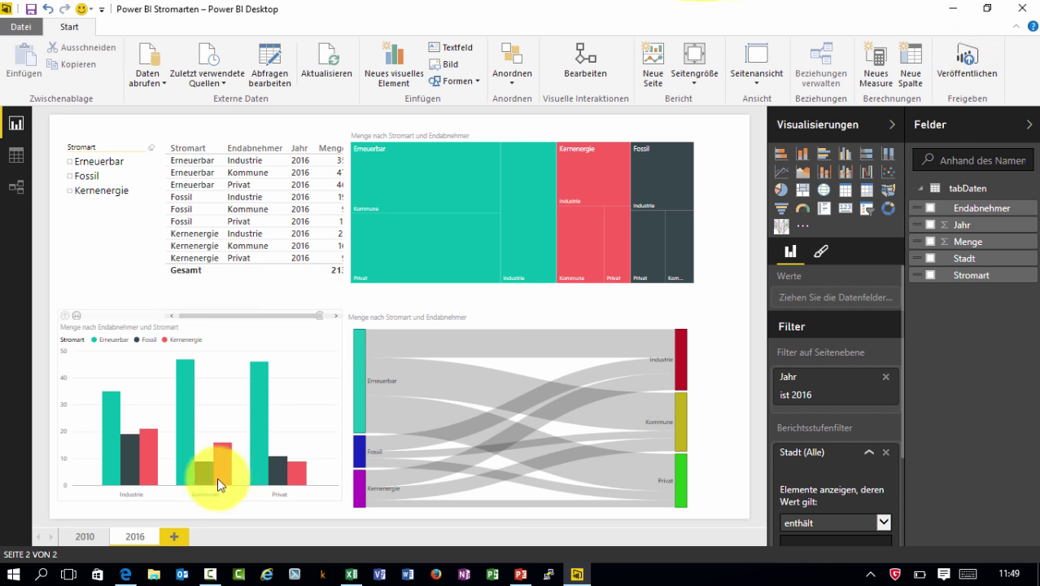
{"action": "left_click", "coordinate": [125, 574]}
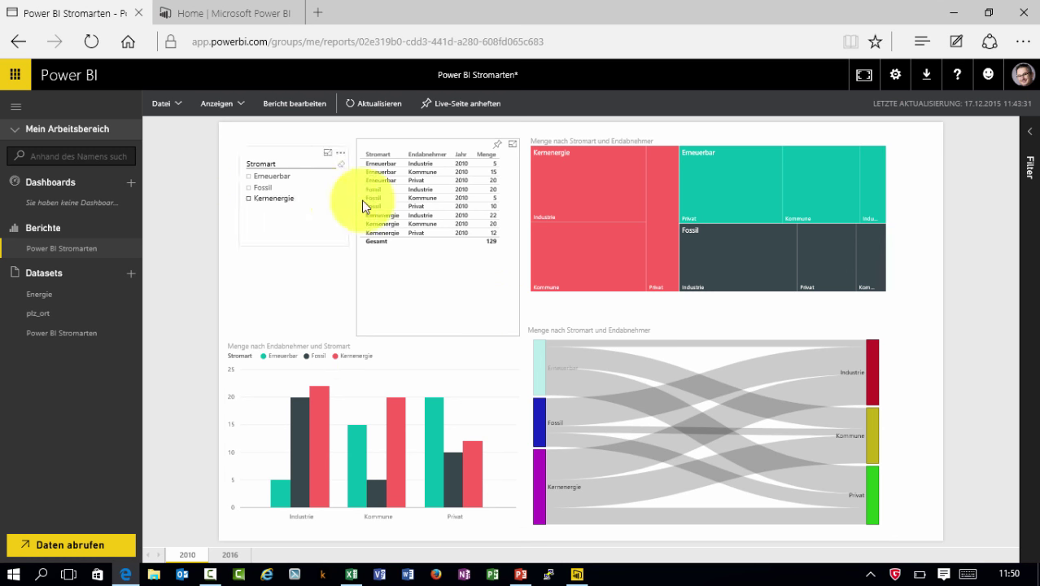
Cross-highlight the Kernenergie Industrie tile and clear it, view the bar chart in Focus mode, then return to Desktop
{"action": "left_click", "coordinate": [574, 189]}
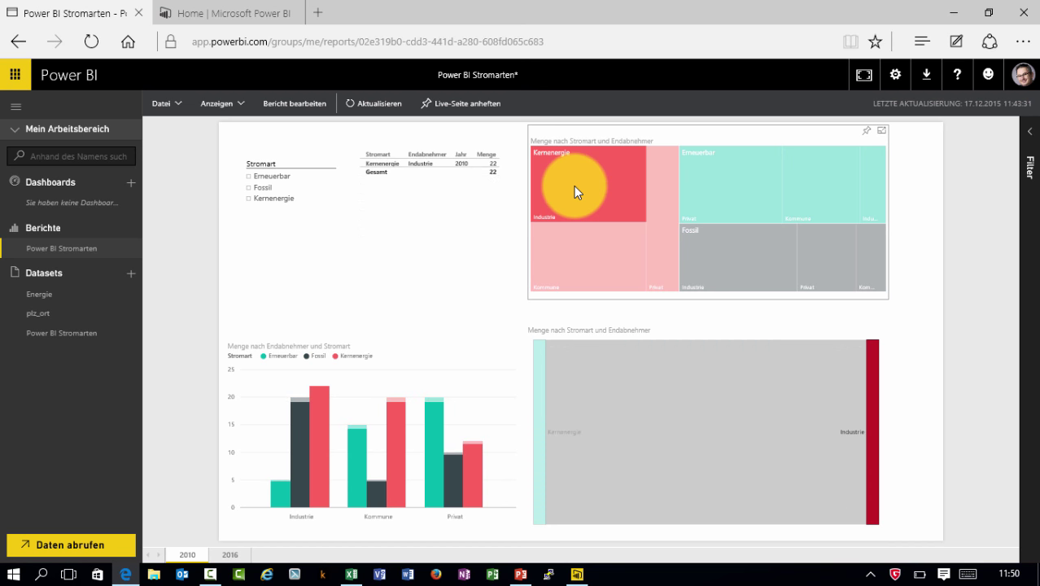
{"action": "left_click", "coordinate": [571, 193]}
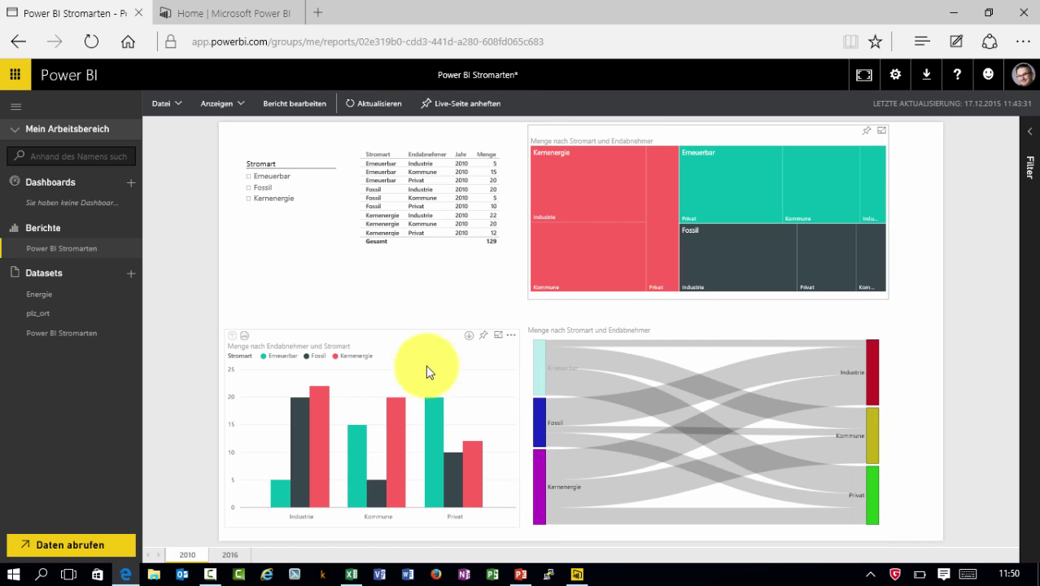
{"action": "left_click", "coordinate": [499, 332]}
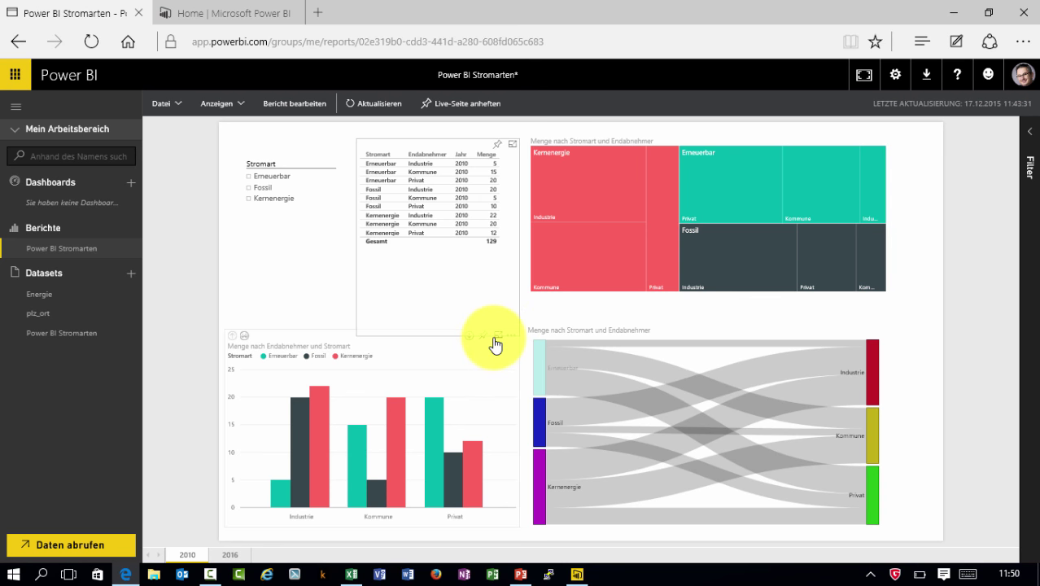
{"action": "left_click", "coordinate": [493, 340]}
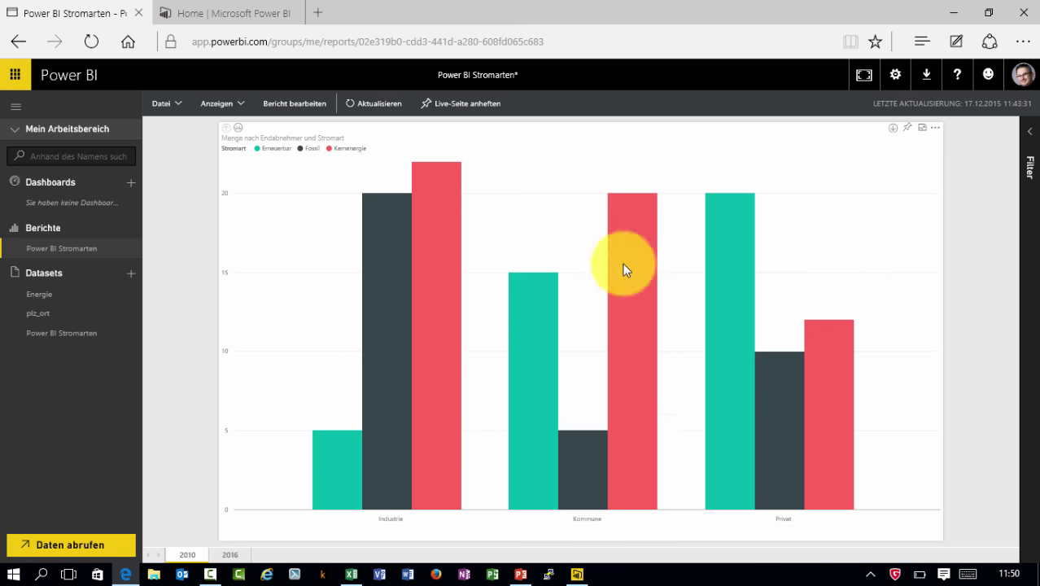
{"action": "left_click", "coordinate": [923, 129]}
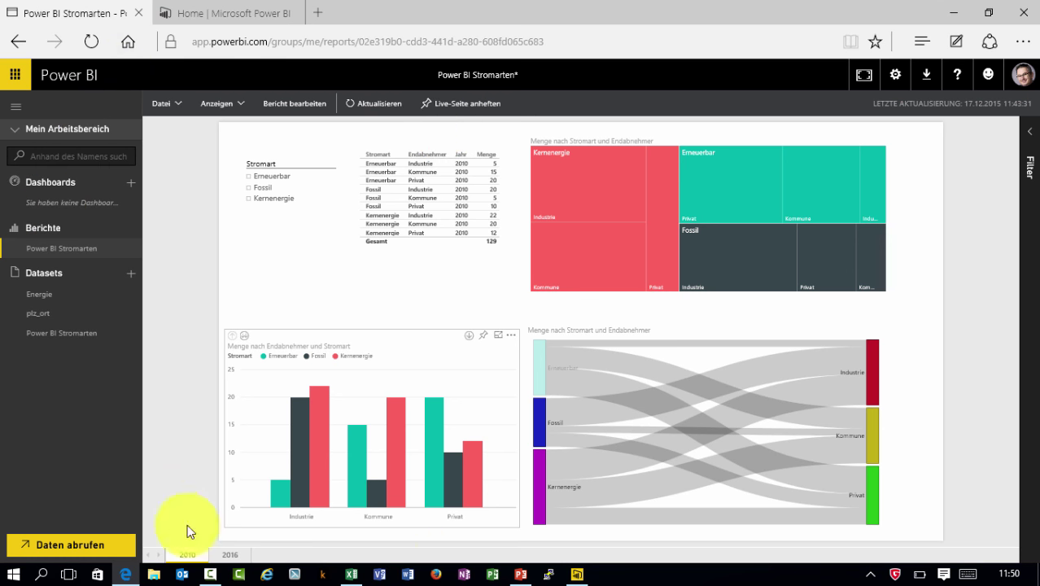
{"action": "left_click", "coordinate": [578, 575]}
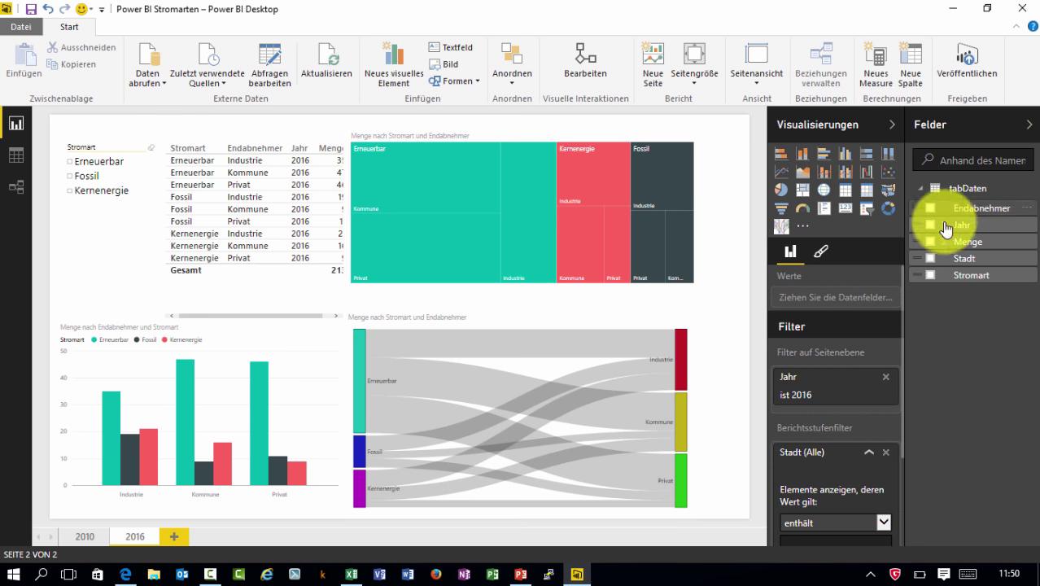
Select Menge in tabDaten and create a new measure
{"action": "left_click", "coordinate": [963, 242]}
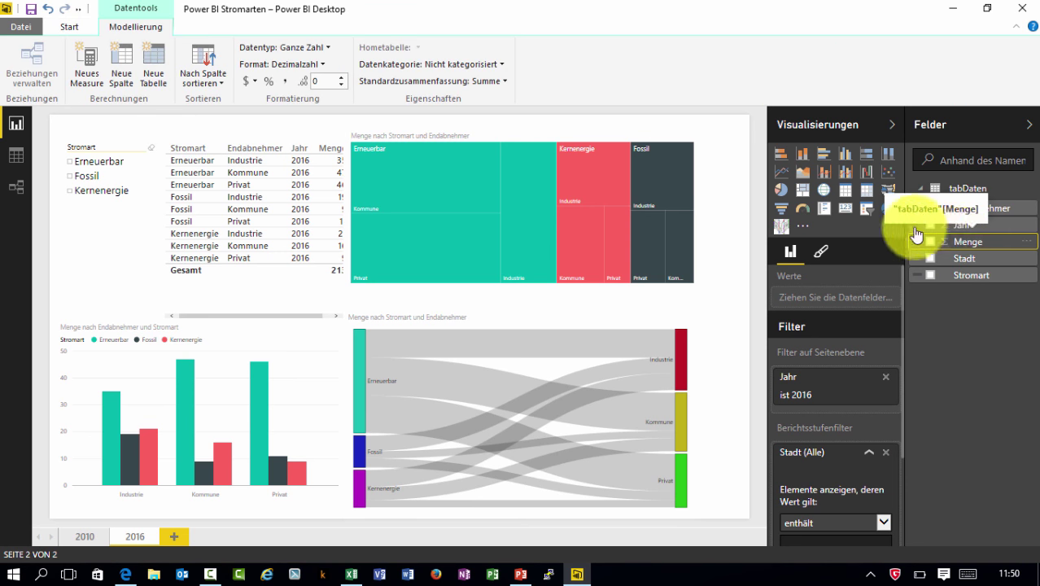
{"action": "left_click", "coordinate": [89, 61]}
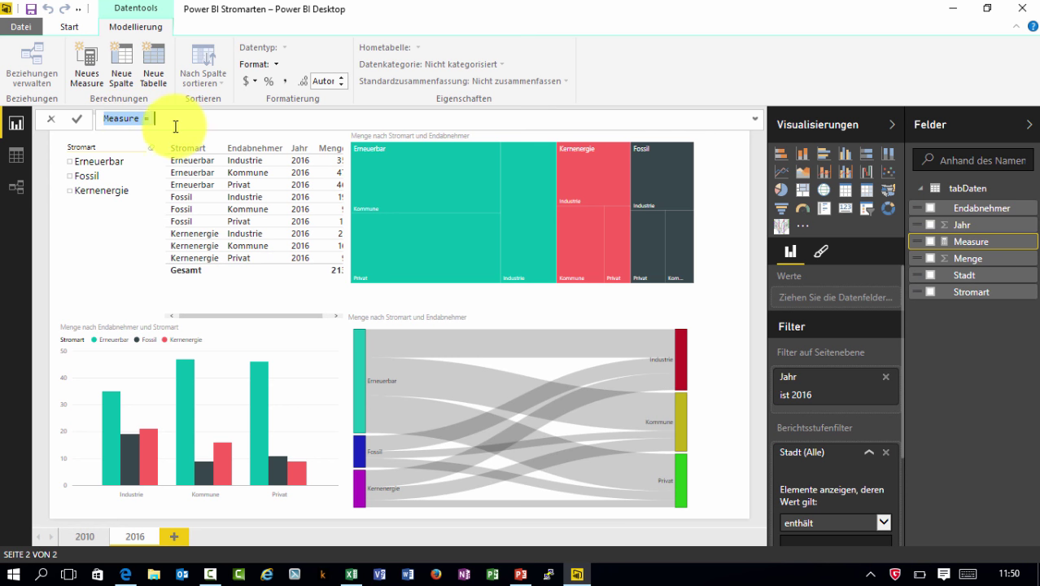
Enter and commit the formula Measure = AVERAGE(tabDaten[Menge])
{"action": "left_click", "coordinate": [441, 126]}
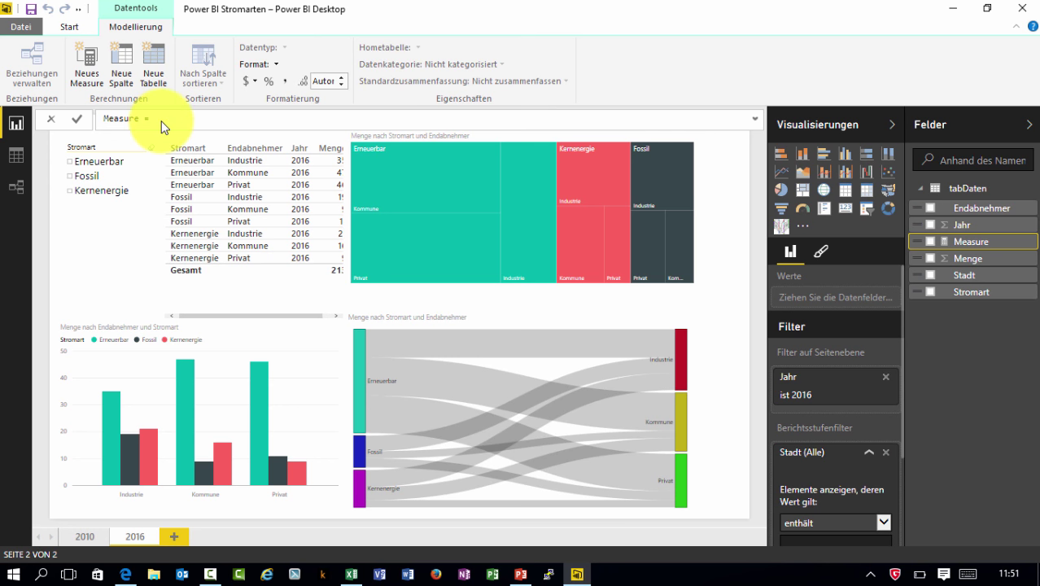
{"action": "type", "text": "AVERAGE"}
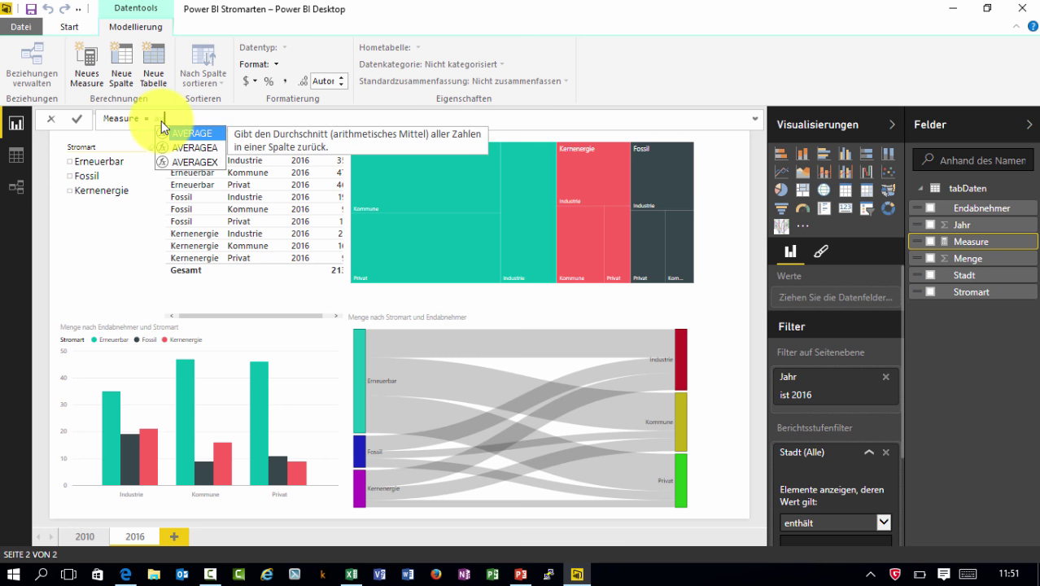
{"action": "type", "text": "("}
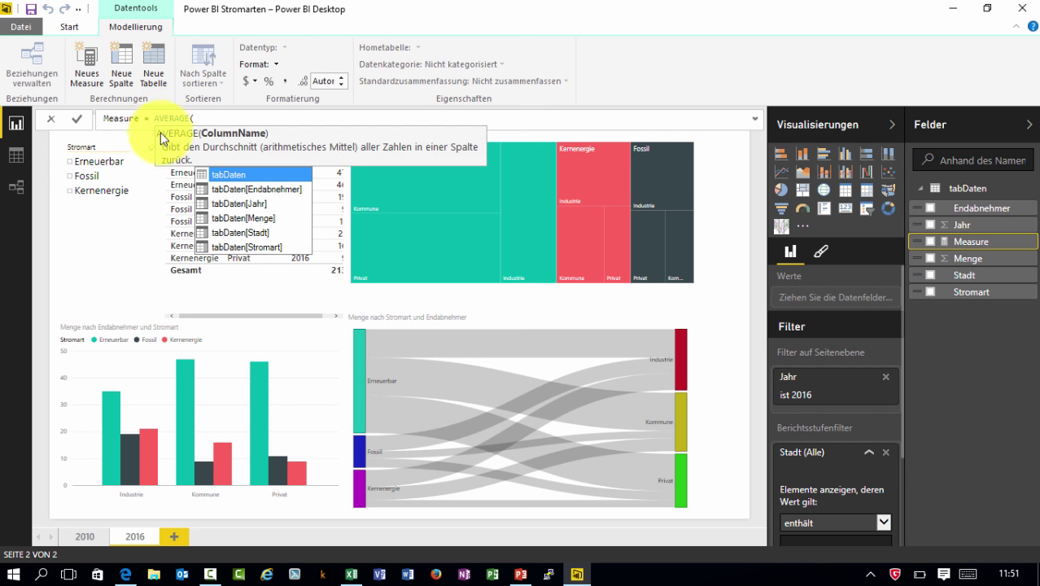
{"action": "left_click", "coordinate": [238, 218]}
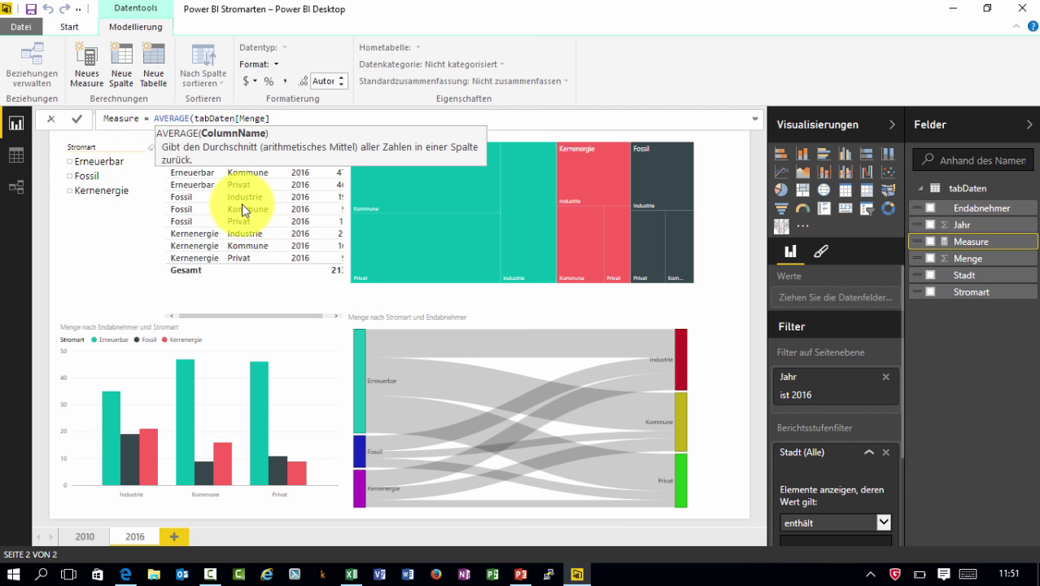
{"action": "type", "text": ")"}
{"action": "key", "text": "Return"}
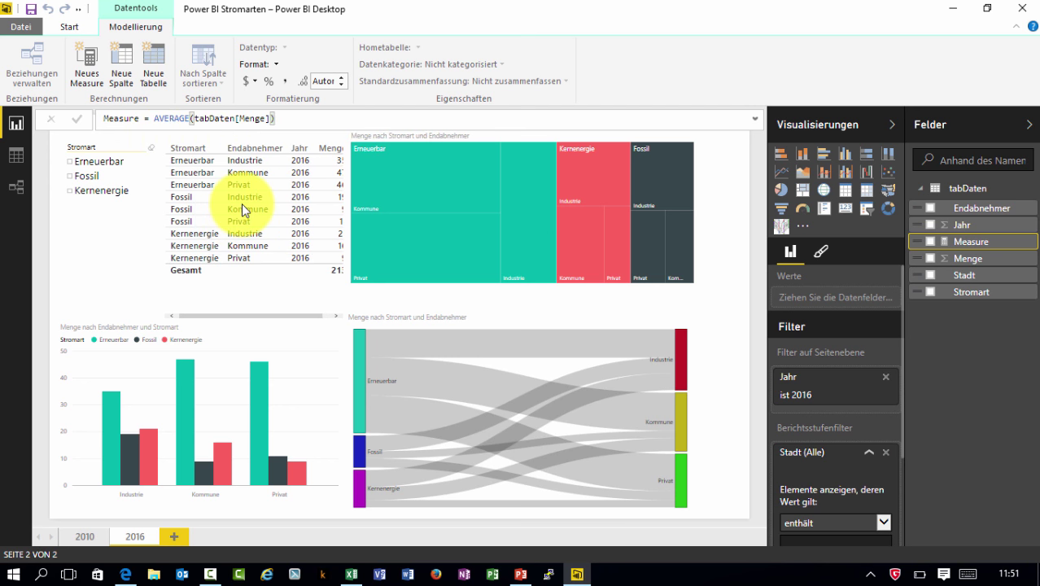
{"action": "left_click_drag", "start_coordinate": [301, 314], "coordinate": [342, 317]}
Add Measure to the table's Werte, then cross-filter to the Erneuerbar bar for Industrie
{"action": "left_click", "coordinate": [329, 285]}
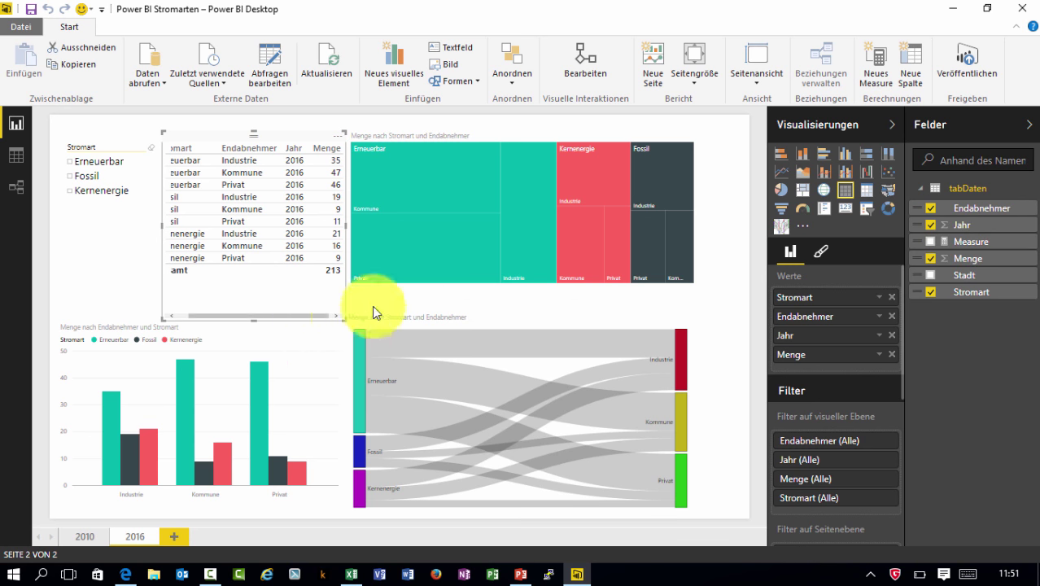
{"action": "left_click", "coordinate": [969, 242]}
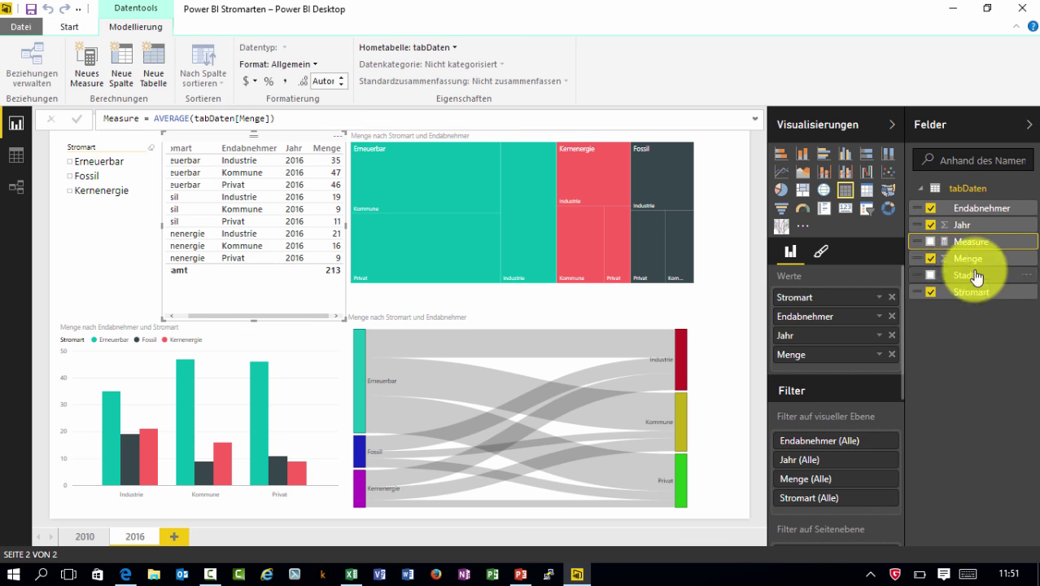
{"action": "left_click_drag", "start_coordinate": [969, 242], "coordinate": [825, 335]}
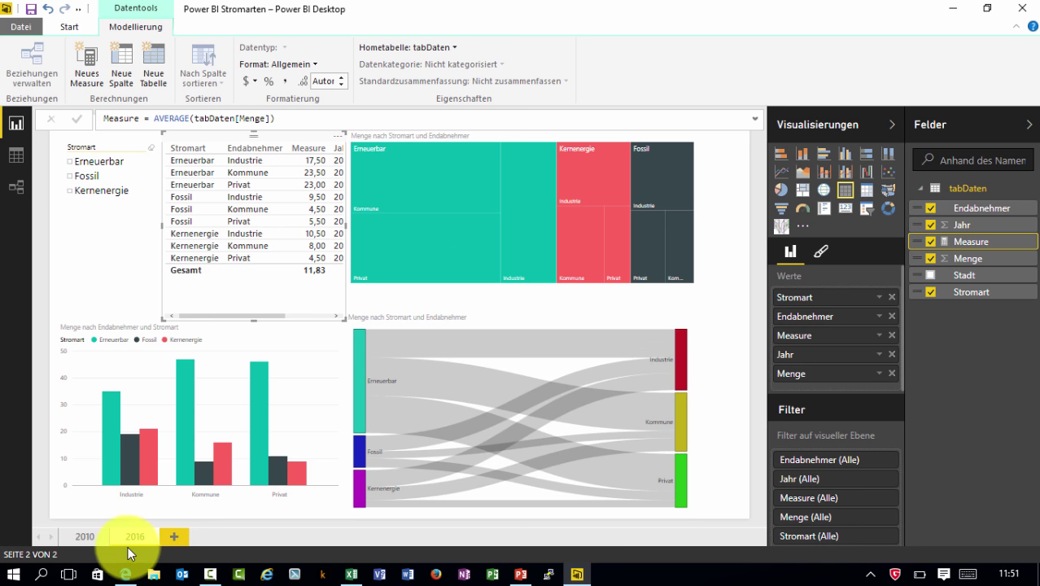
{"action": "left_click", "coordinate": [115, 449]}
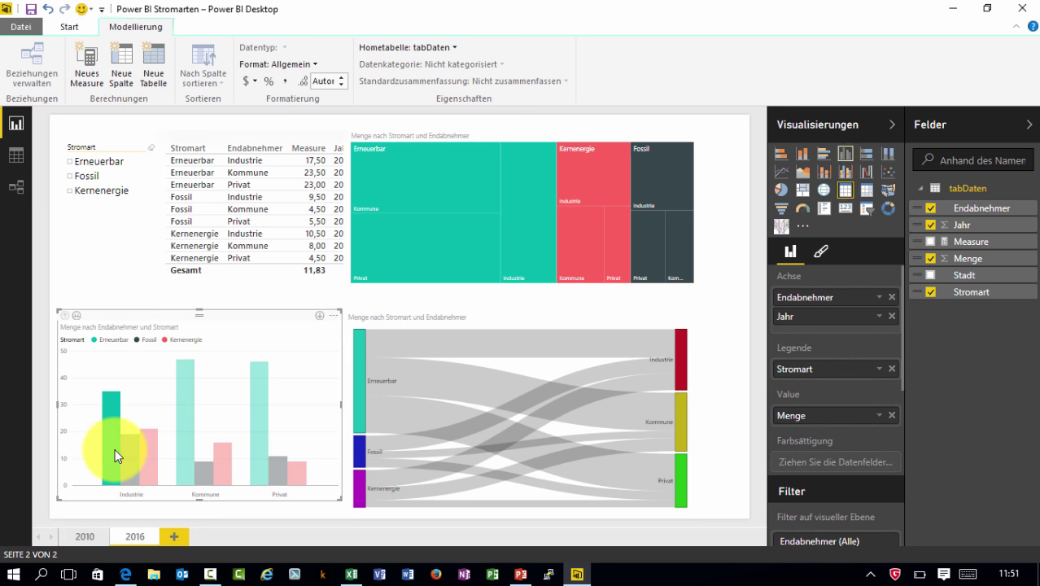
{"action": "mouse_move", "coordinate": [355, 239]}
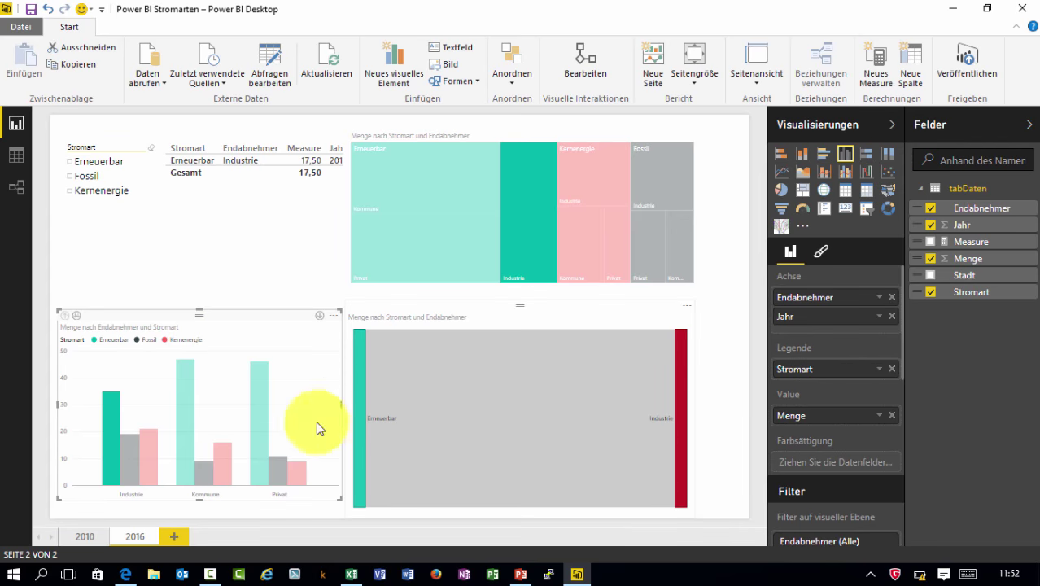
{"action": "left_click", "coordinate": [126, 574]}
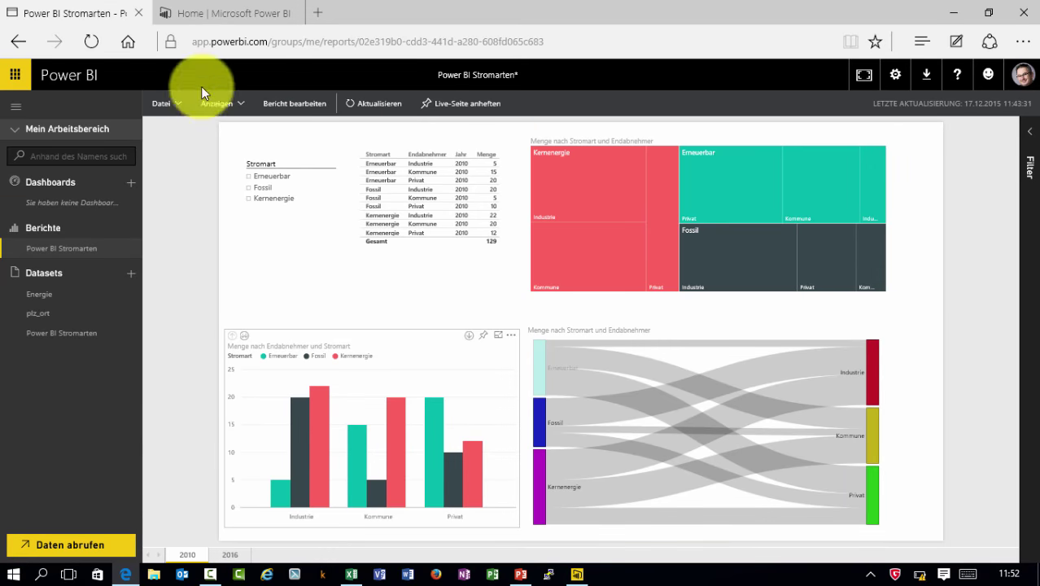
{"action": "left_click", "coordinate": [221, 16]}
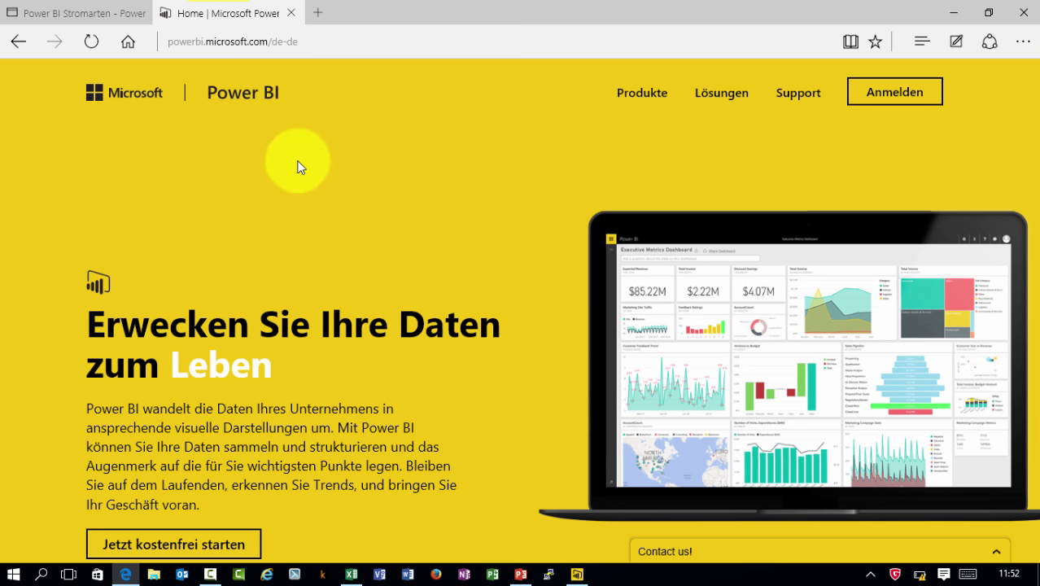
{"action": "scroll", "coordinate": [748, 420], "scroll_direction": "down", "scroll_amount": 5}
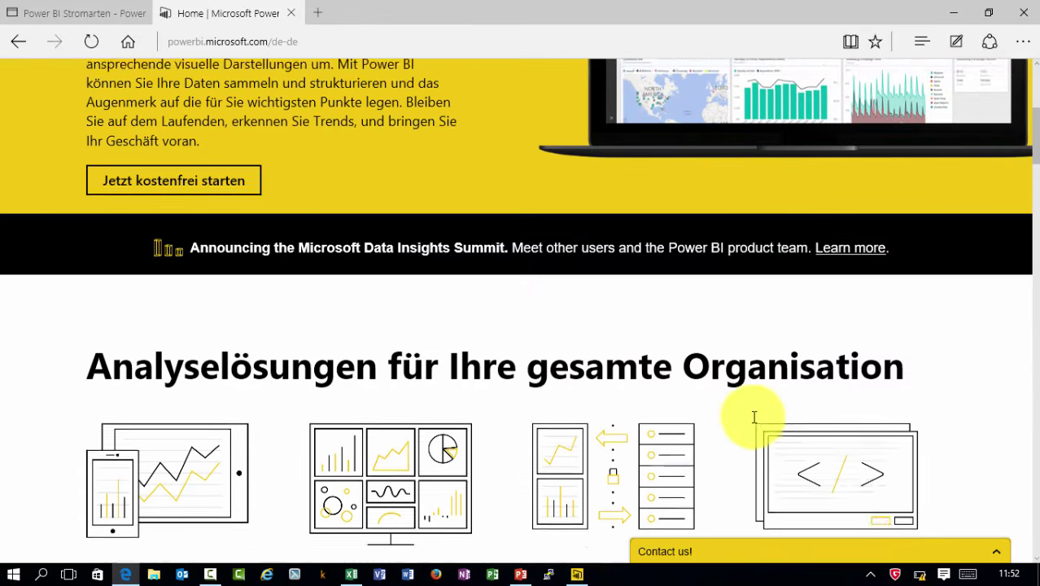
{"action": "scroll", "coordinate": [754, 421], "scroll_direction": "down", "scroll_amount": 2}
{"action": "scroll", "coordinate": [754, 420], "scroll_direction": "down", "scroll_amount": 3}
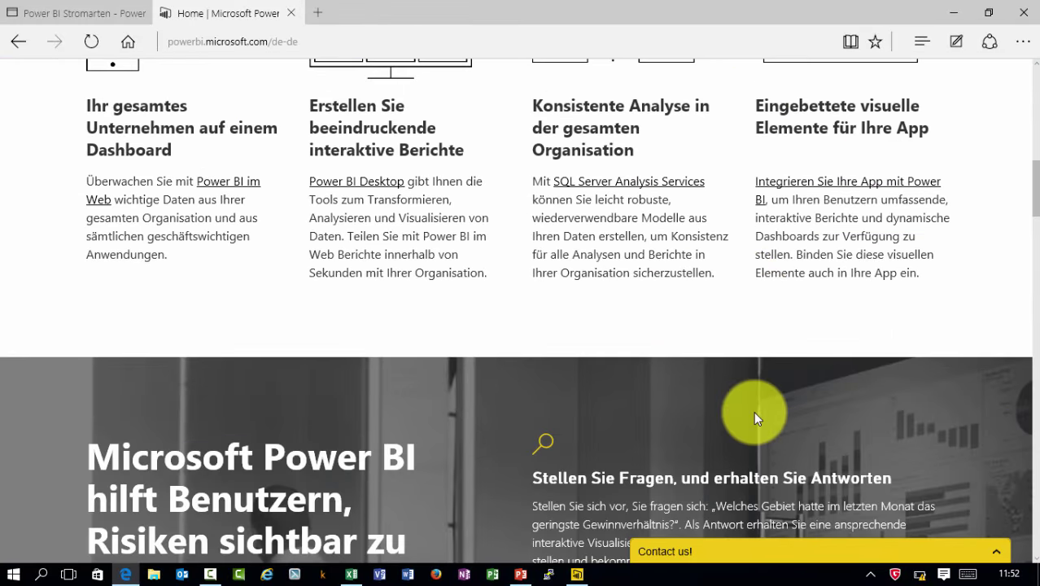
{"action": "scroll", "coordinate": [754, 420], "scroll_direction": "down", "scroll_amount": 1}
{"action": "scroll", "coordinate": [754, 420], "scroll_direction": "down", "scroll_amount": 4}
{"action": "scroll", "coordinate": [754, 419], "scroll_direction": "down", "scroll_amount": 4}
{"action": "scroll", "coordinate": [754, 417], "scroll_direction": "down", "scroll_amount": 3}
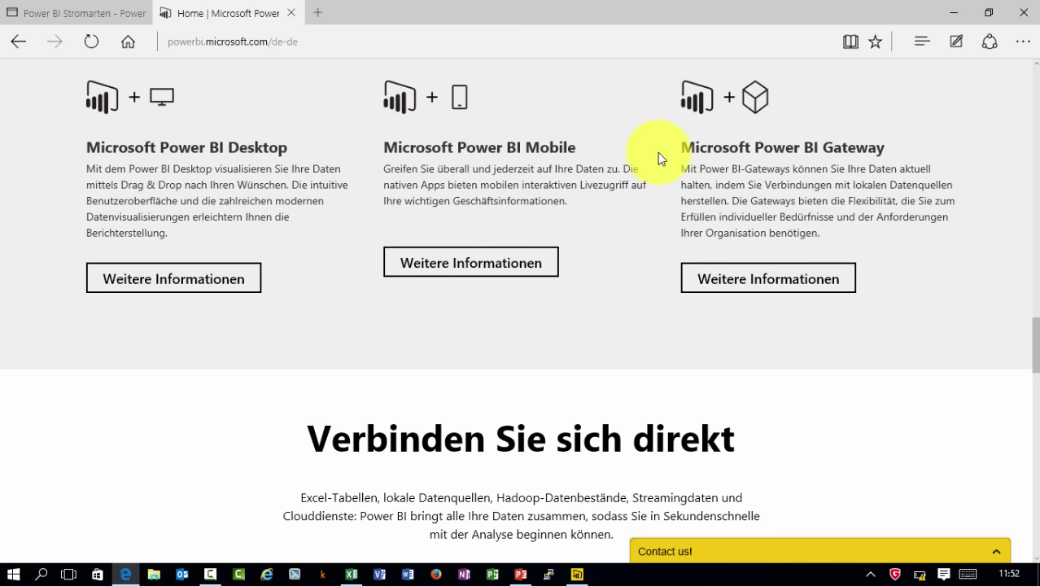
{"action": "left_click", "coordinate": [579, 575]}
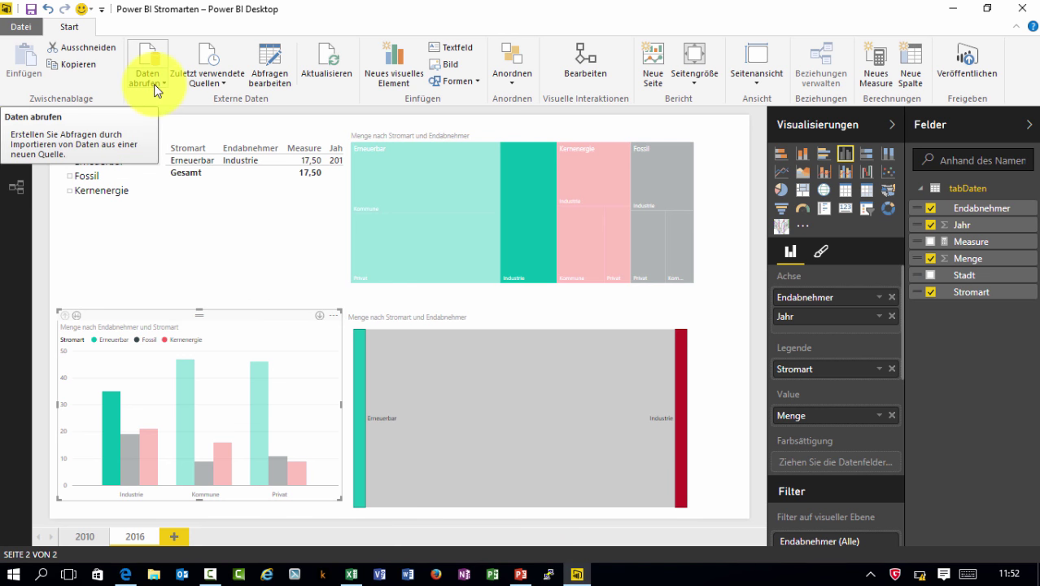
{"action": "left_click", "coordinate": [158, 90]}
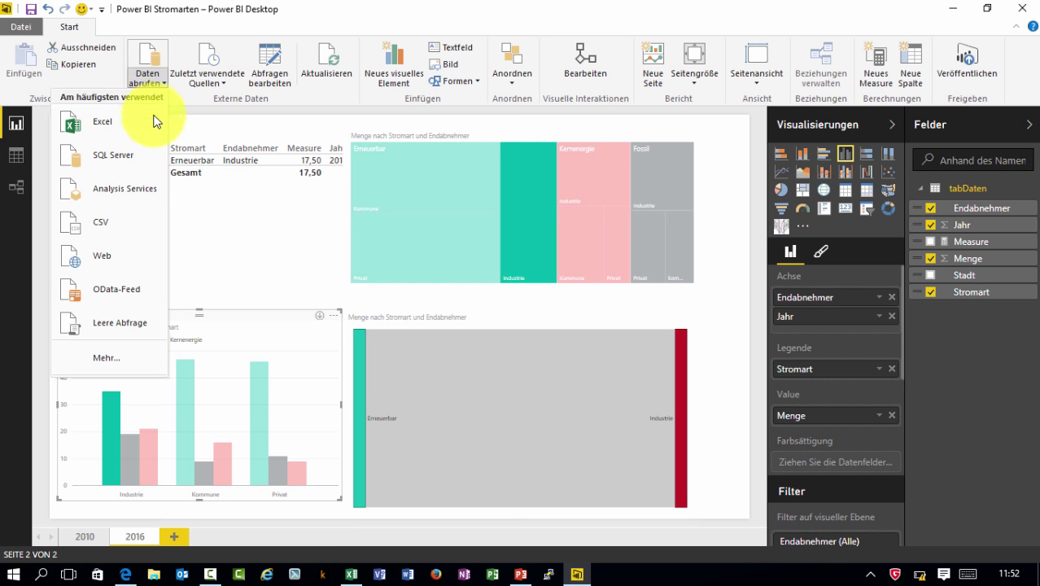
{"action": "left_click", "coordinate": [98, 359]}
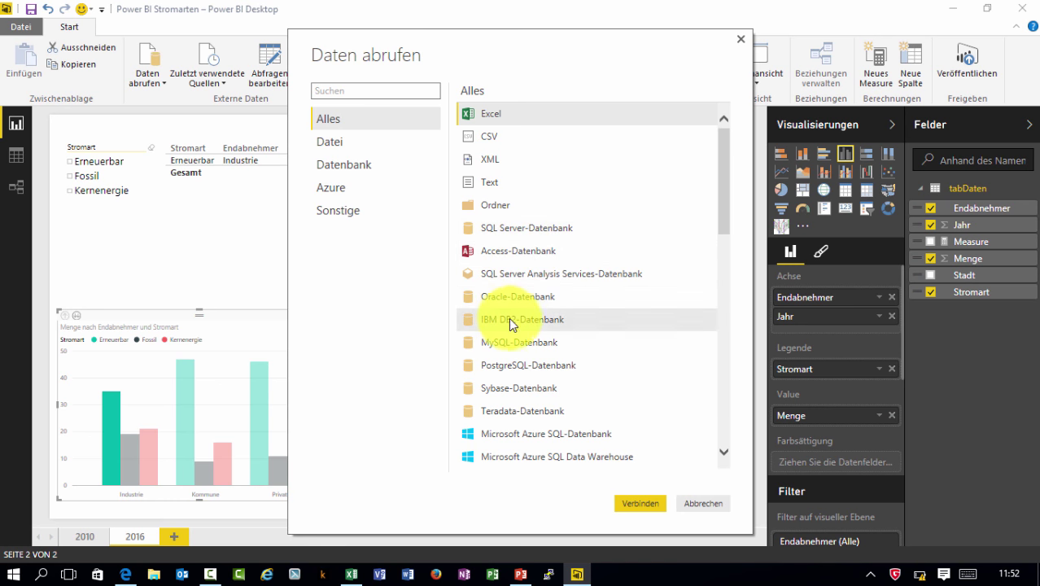
{"action": "scroll", "coordinate": [517, 319], "scroll_direction": "down", "scroll_amount": 3}
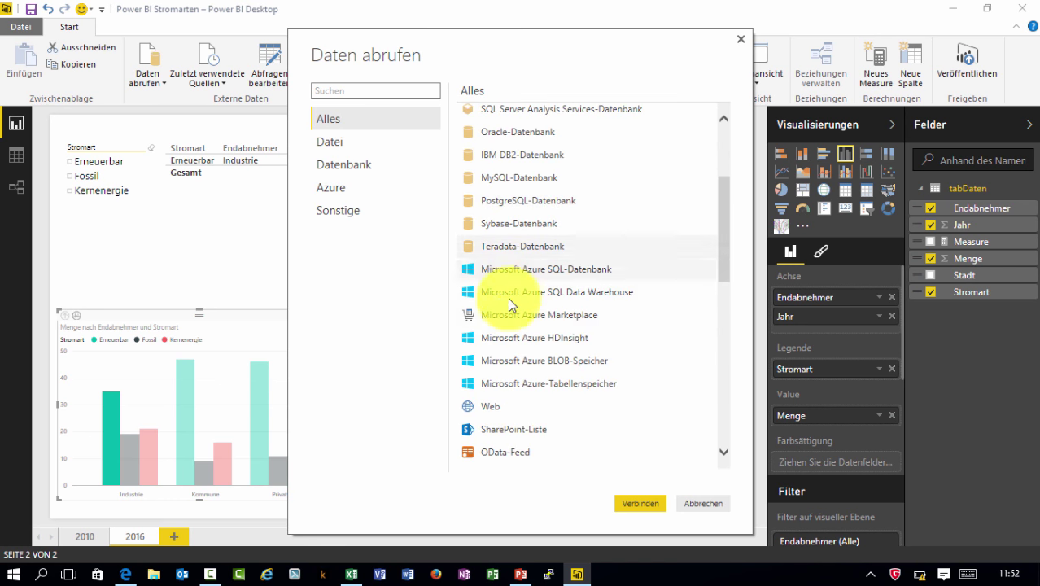
{"action": "scroll", "coordinate": [513, 367], "scroll_direction": "down", "scroll_amount": 2}
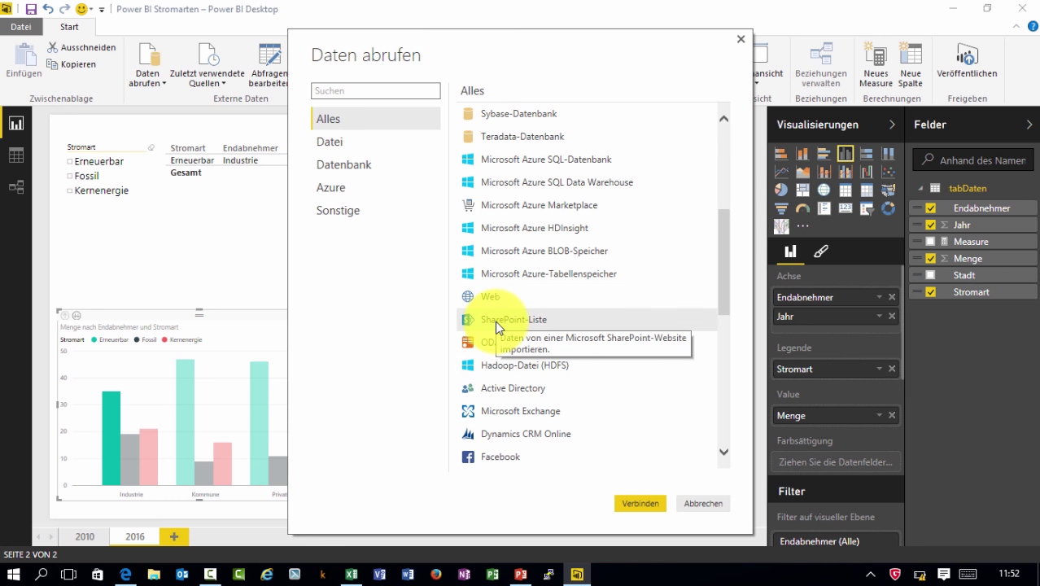
{"action": "scroll", "coordinate": [495, 321], "scroll_direction": "down", "scroll_amount": 1}
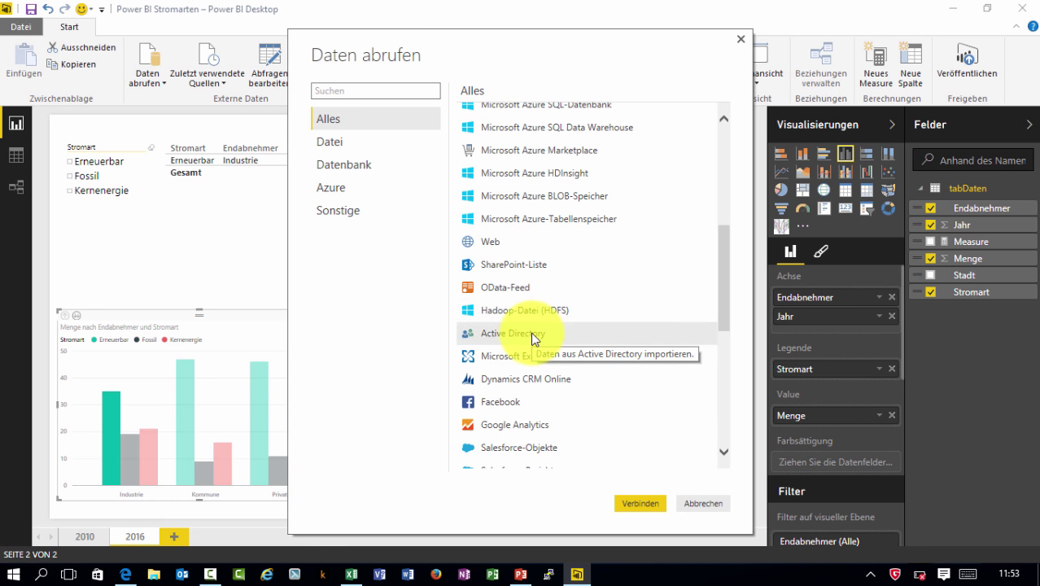
{"action": "scroll", "coordinate": [613, 343], "scroll_direction": "down", "scroll_amount": 3}
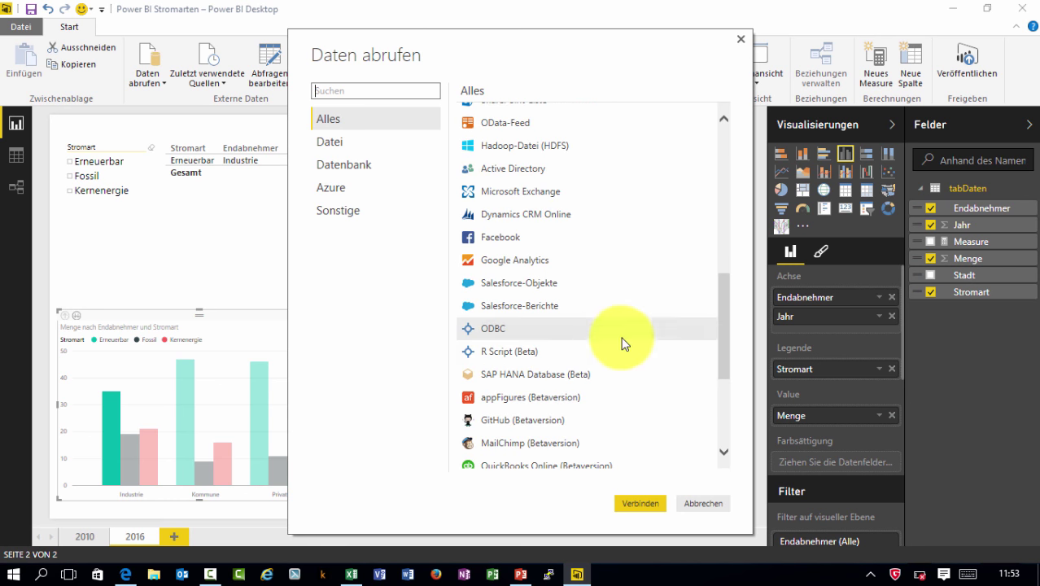
{"action": "left_click", "coordinate": [705, 502]}
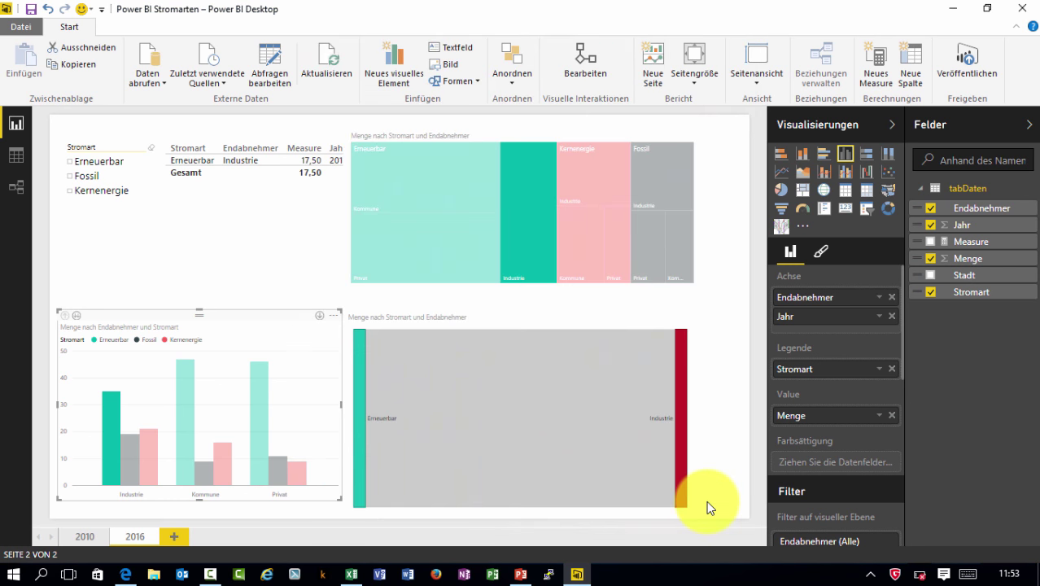